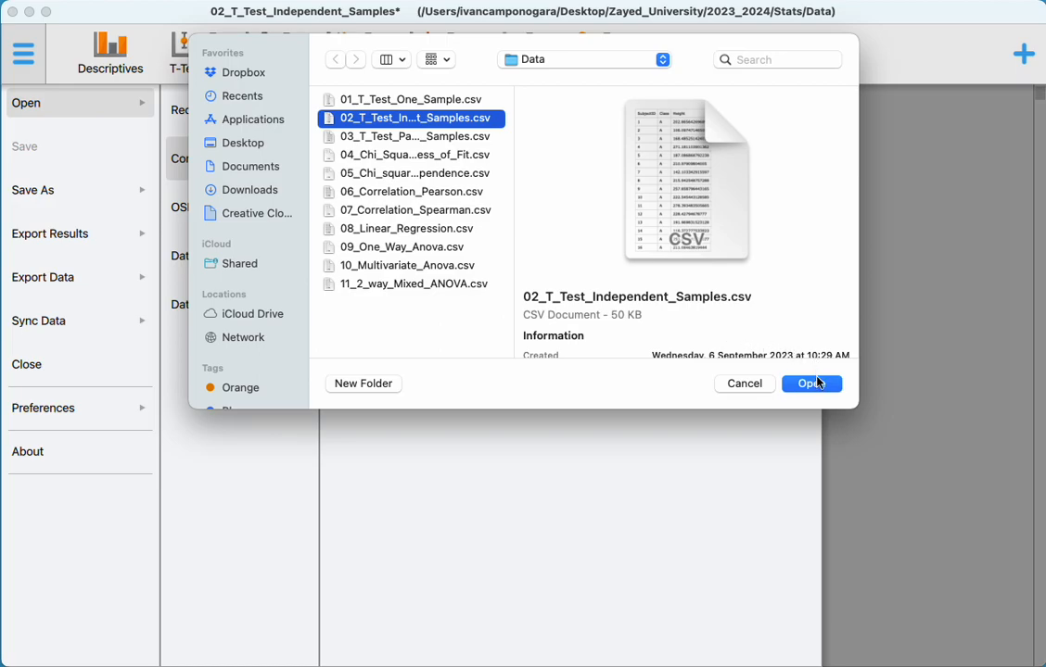
- Open 02_T_Test_Independent_Samples.csv and set up a classical independent samples t-test with Height as dependent and Class as grouping variable
{"action": "left_click", "coordinate": [817, 385]}
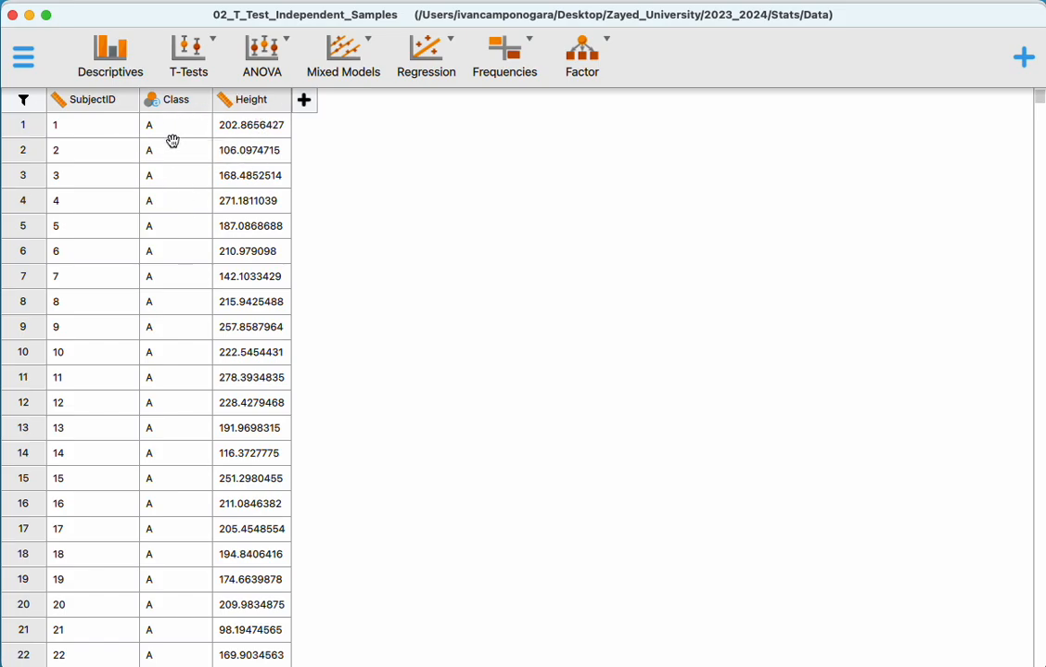
{"action": "left_click", "coordinate": [200, 58]}
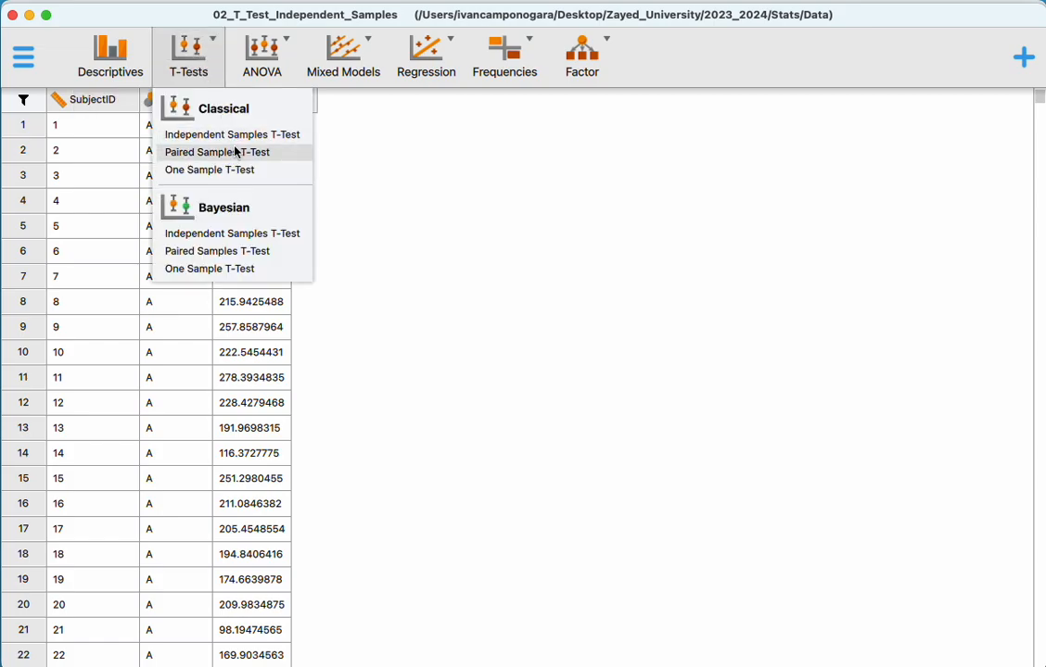
{"action": "left_click", "coordinate": [201, 134]}
{"action": "left_click", "coordinate": [122, 171]}
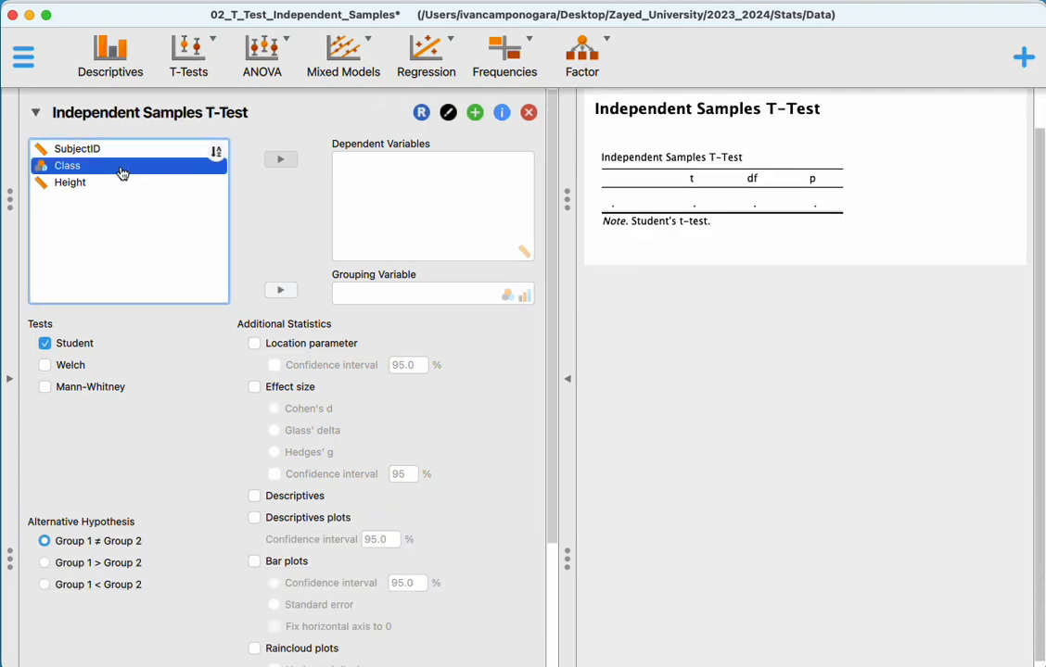
{"action": "left_click", "coordinate": [280, 290]}
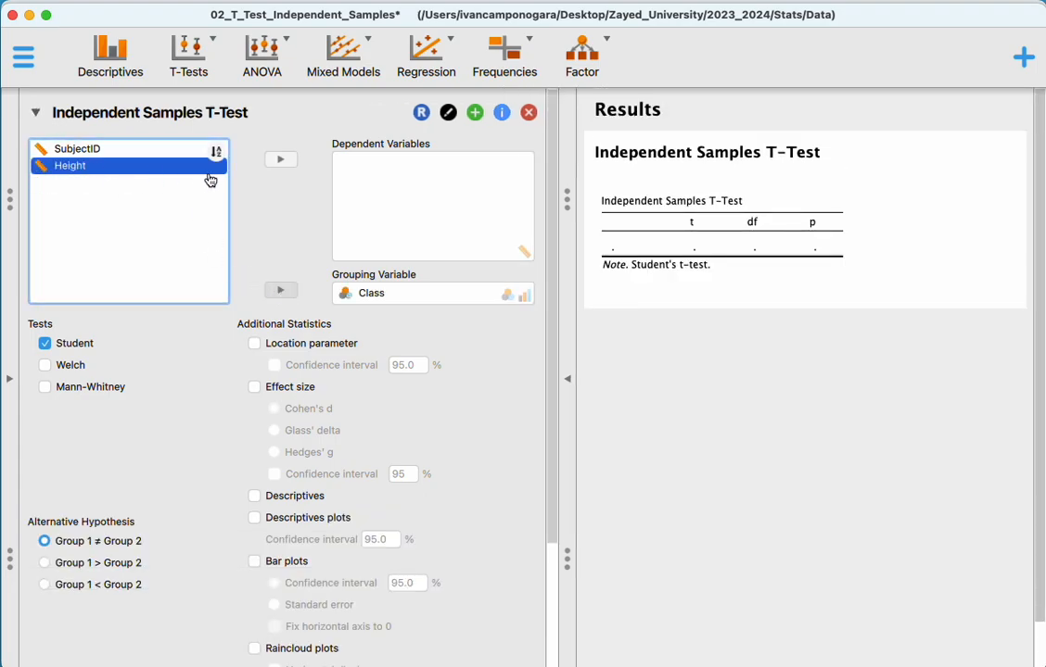
{"action": "left_click", "coordinate": [280, 160]}
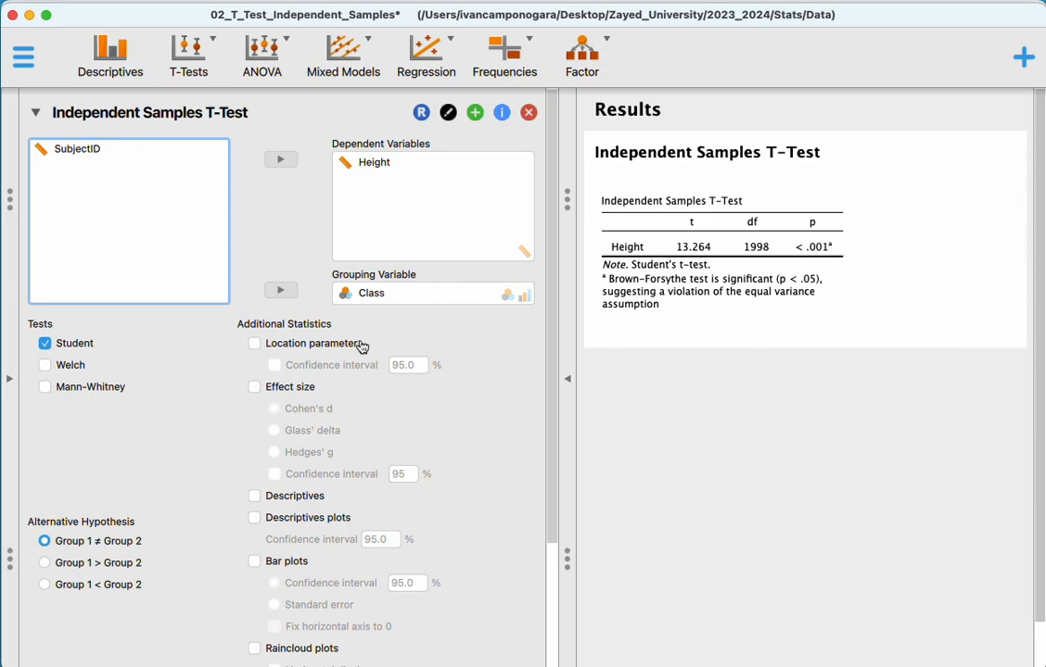
- Add the Cohen's d effect size and the normality assumption check to the independent samples t-test
{"action": "scroll", "coordinate": [334, 432], "scroll_direction": "down", "scroll_amount": 3}
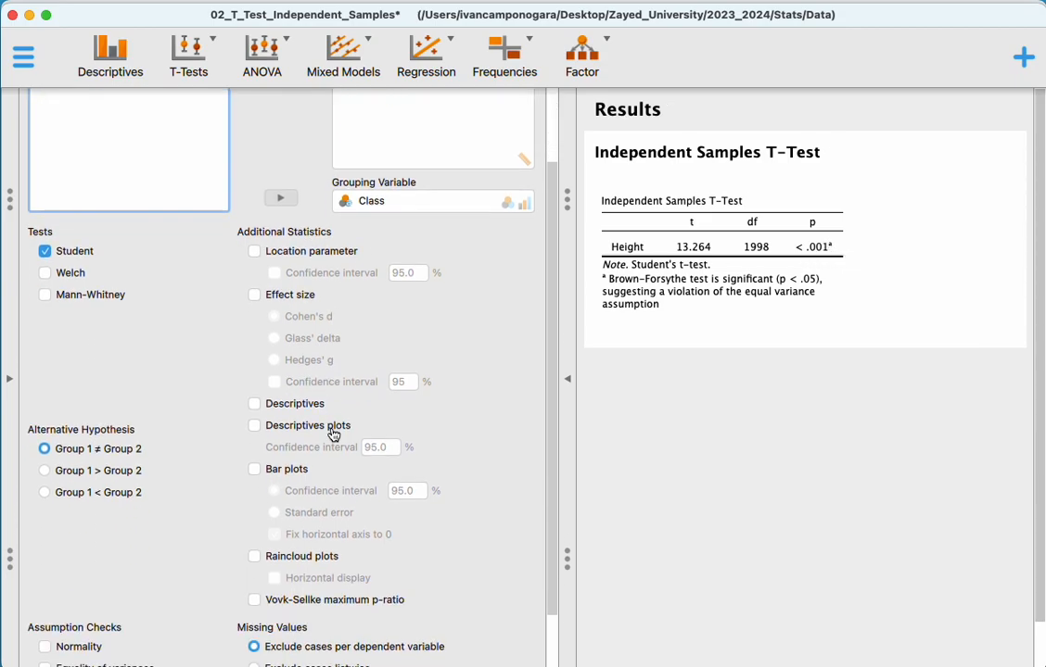
{"action": "left_click", "coordinate": [255, 293]}
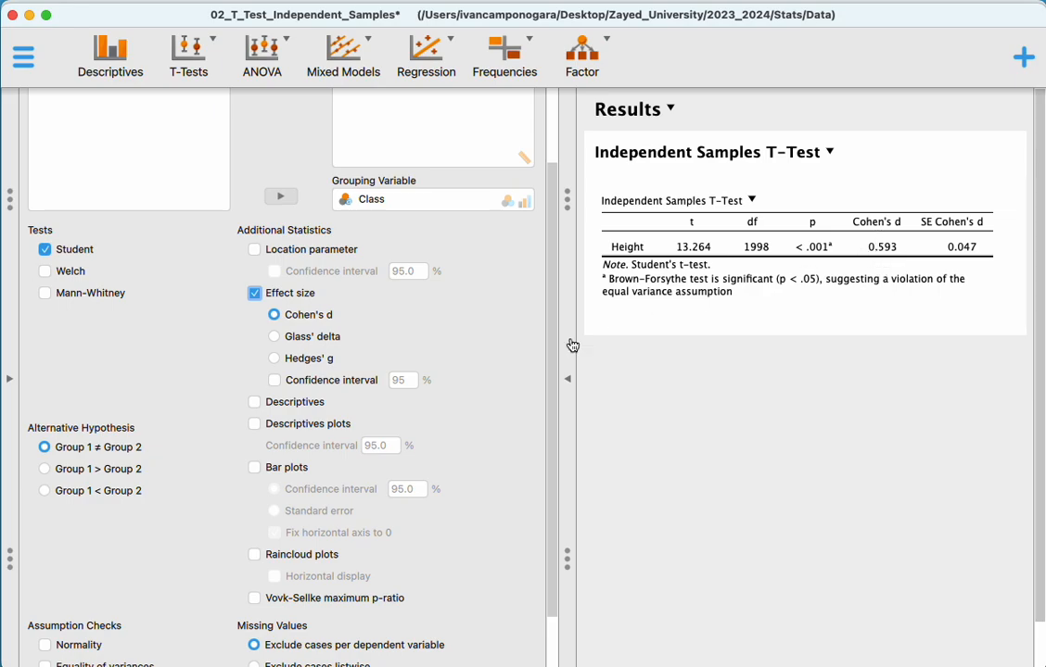
{"action": "scroll", "coordinate": [423, 441], "scroll_direction": "down", "scroll_amount": 3}
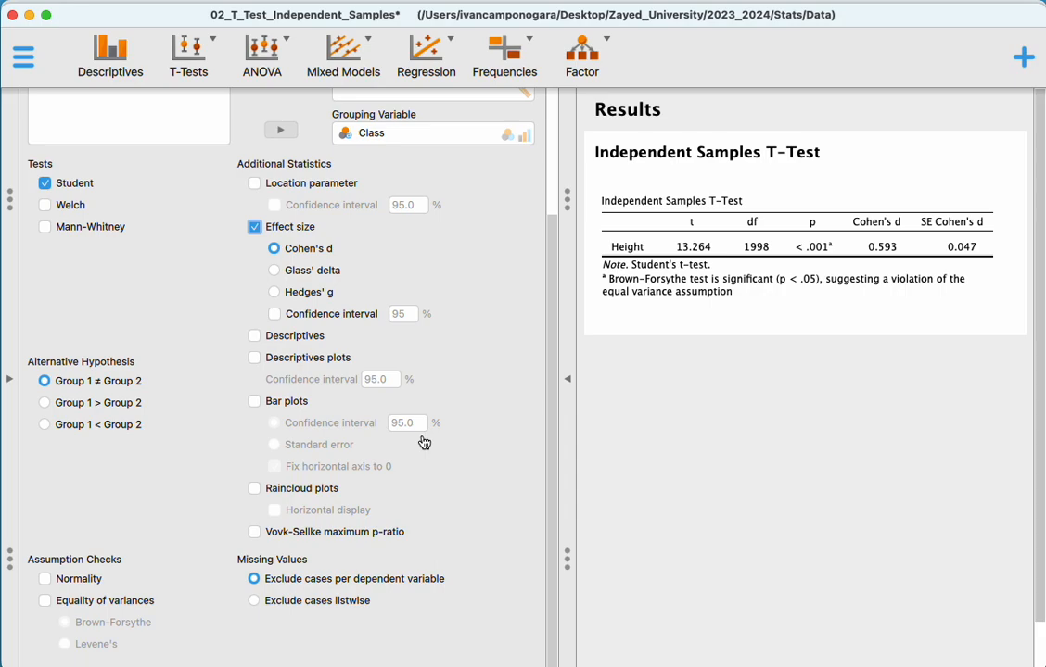
{"action": "left_click", "coordinate": [55, 579]}
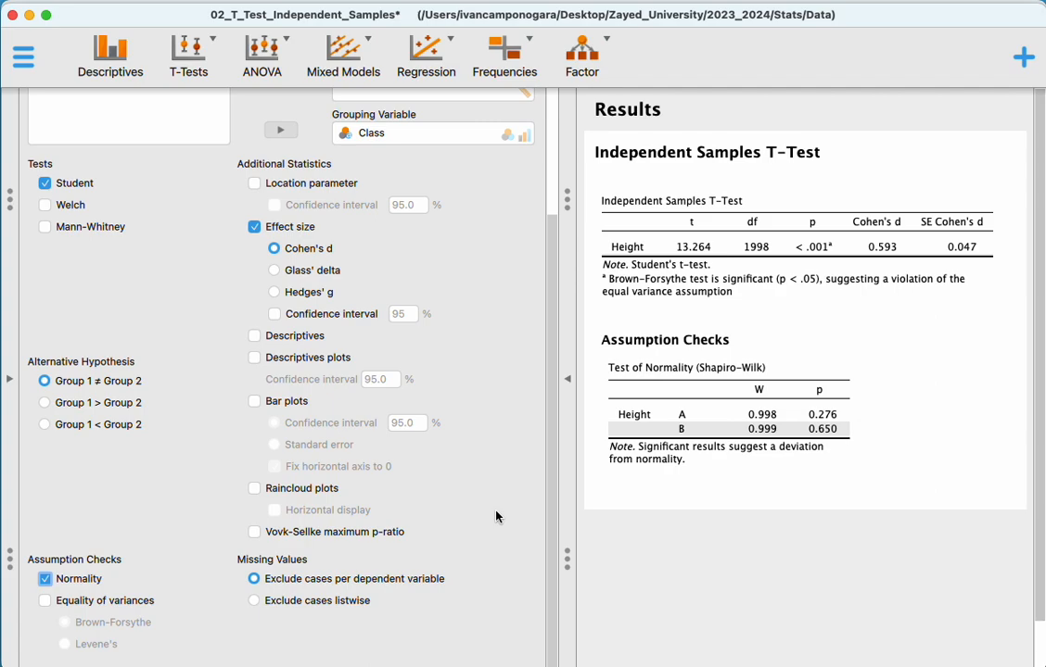
- Add bar plots with standard error bars and raincloud plots to the t-test output
{"action": "left_click", "coordinate": [291, 405]}
{"action": "scroll", "coordinate": [723, 381], "scroll_direction": "down", "scroll_amount": 5}
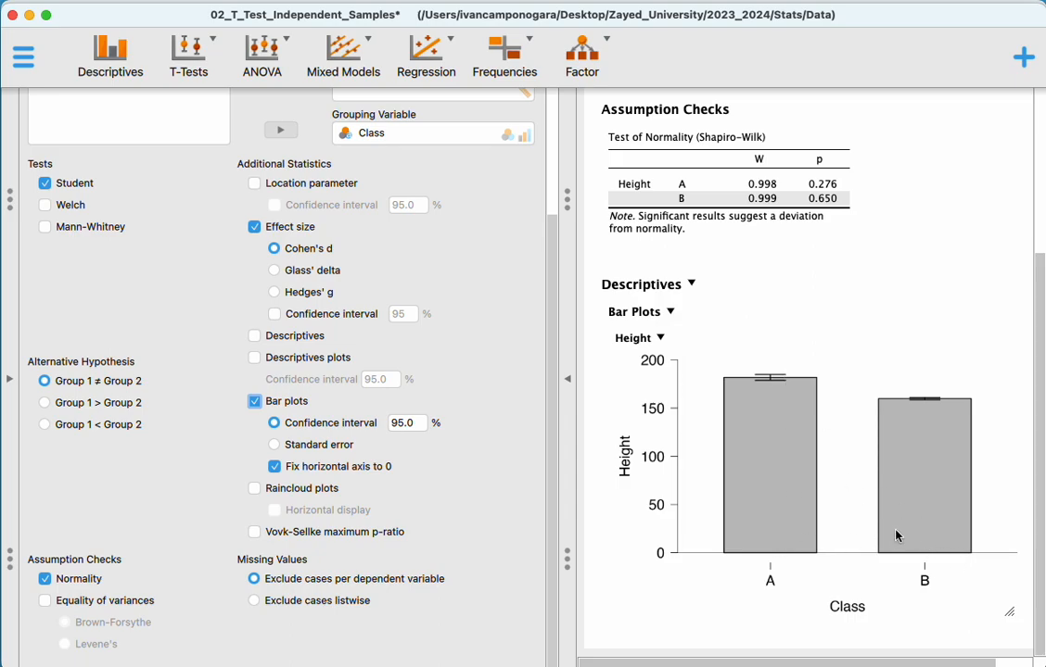
{"action": "left_click", "coordinate": [296, 450]}
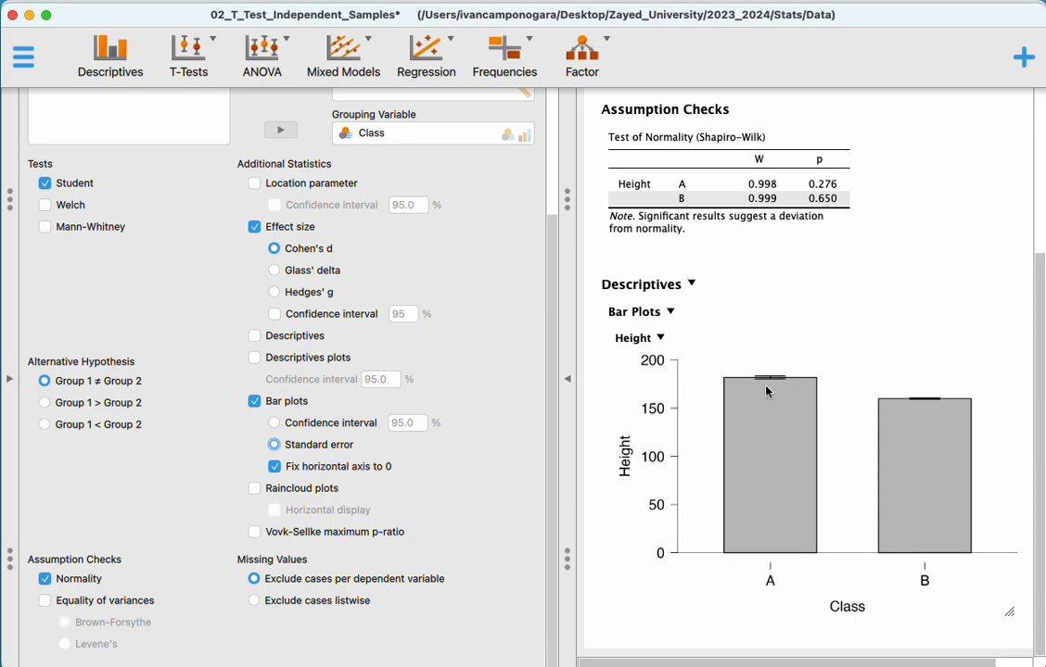
{"action": "left_click", "coordinate": [317, 422]}
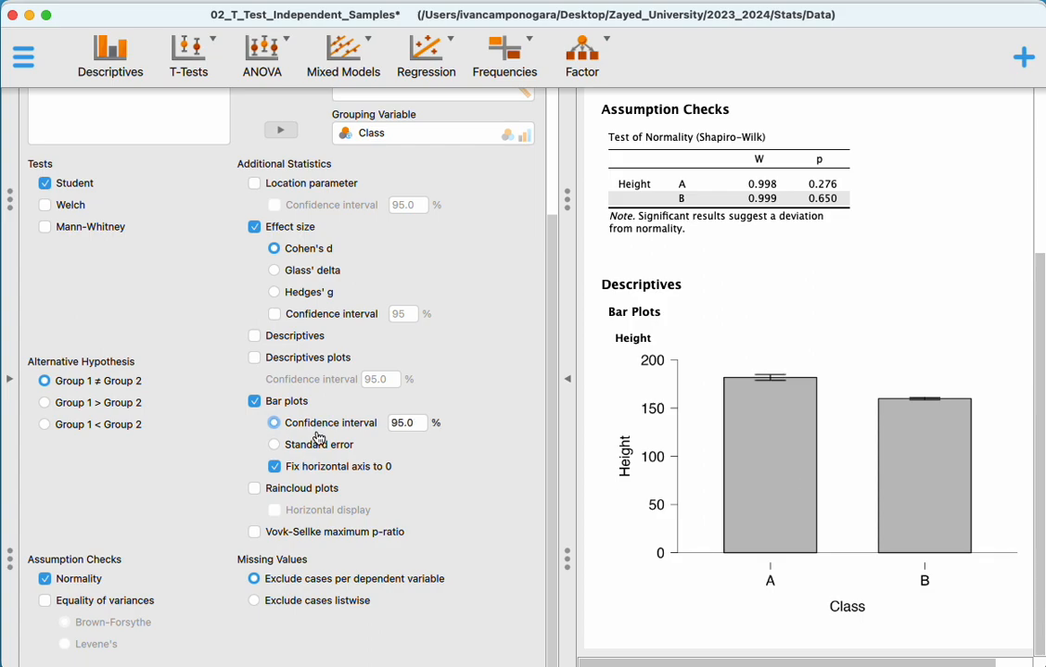
{"action": "left_click", "coordinate": [318, 447]}
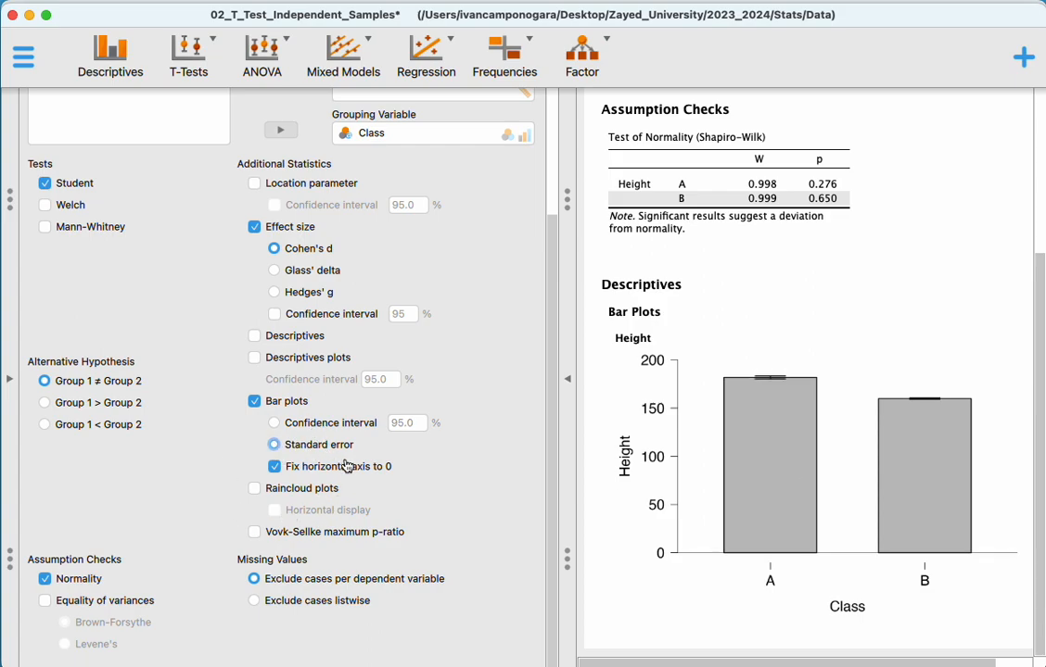
{"action": "left_click", "coordinate": [255, 488]}
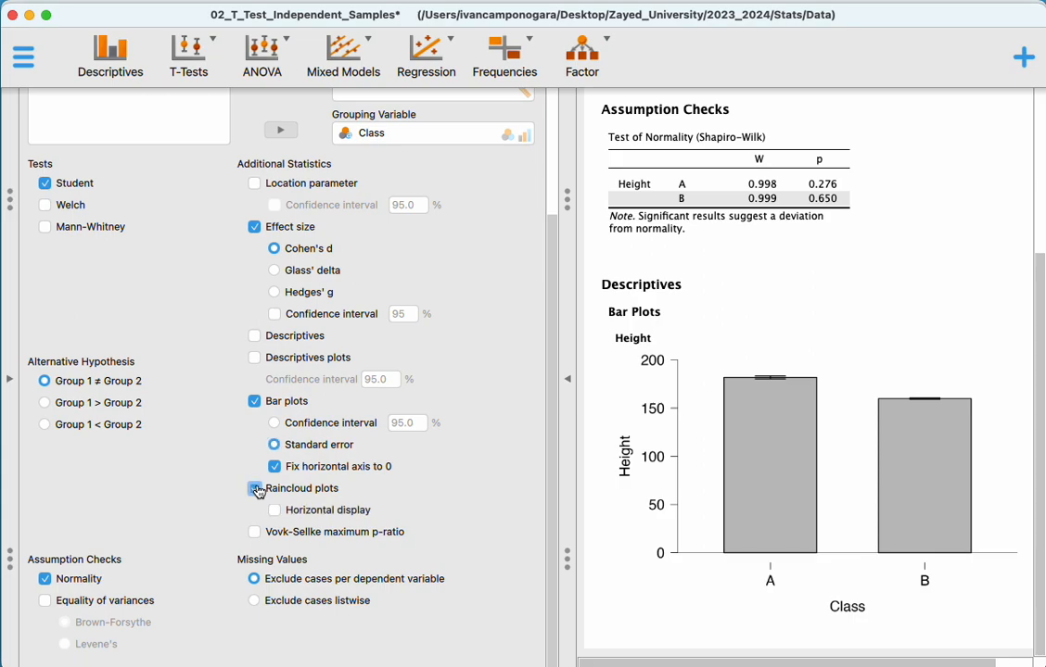
{"action": "scroll", "coordinate": [834, 478], "scroll_direction": "down", "scroll_amount": 5}
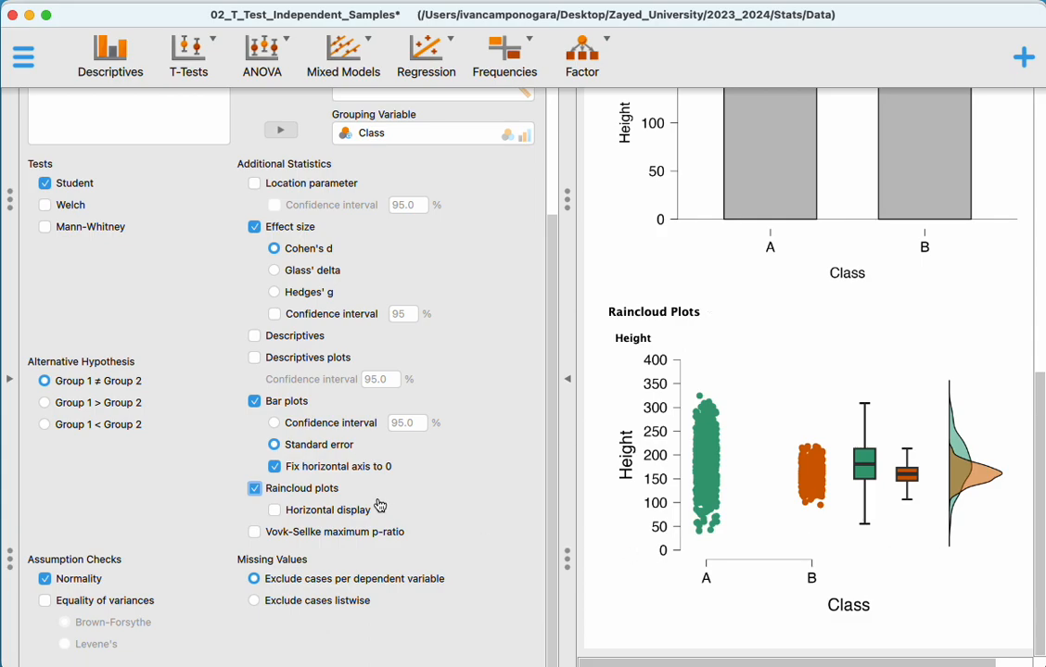
- Collapse the t-test options and create a descriptive statistics analysis of Height split by Class
{"action": "scroll", "coordinate": [316, 463], "scroll_direction": "up", "scroll_amount": 5}
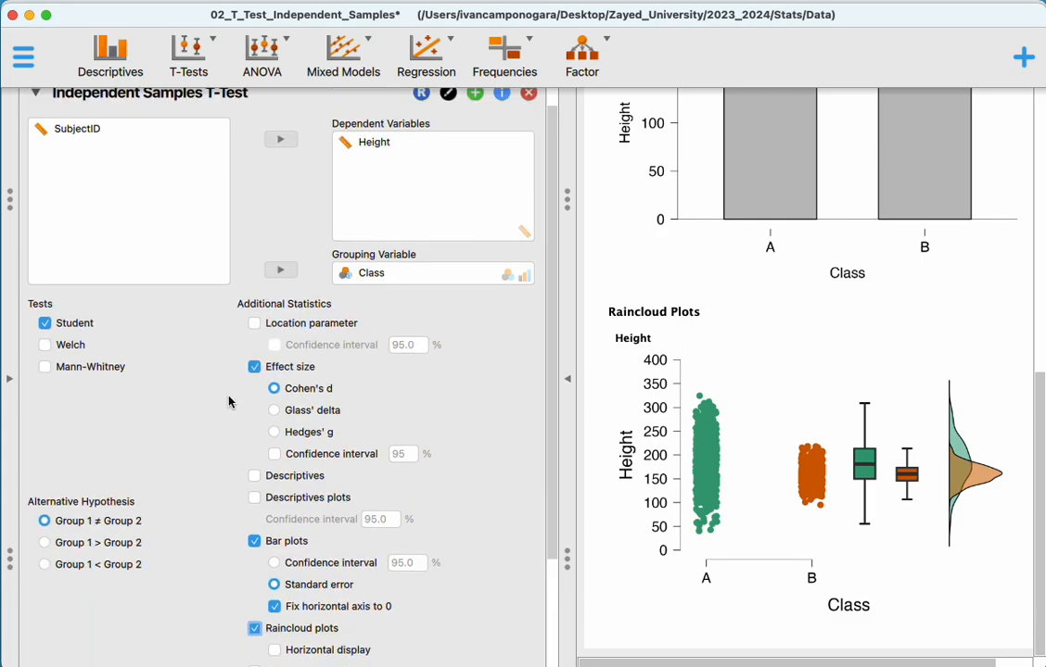
{"action": "left_click", "coordinate": [38, 118]}
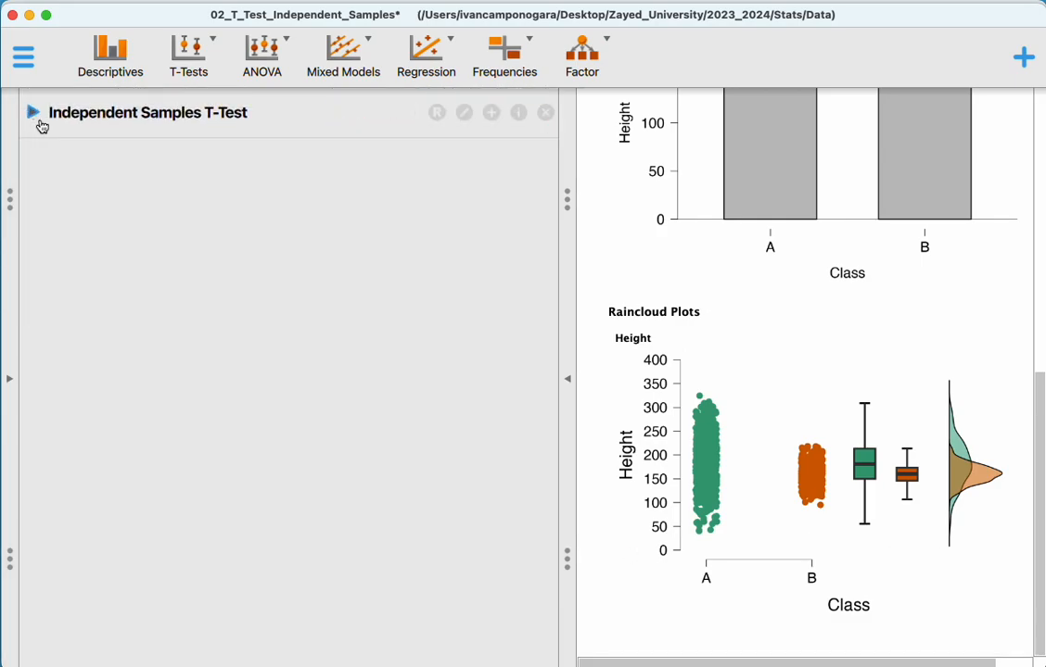
{"action": "left_click", "coordinate": [110, 65]}
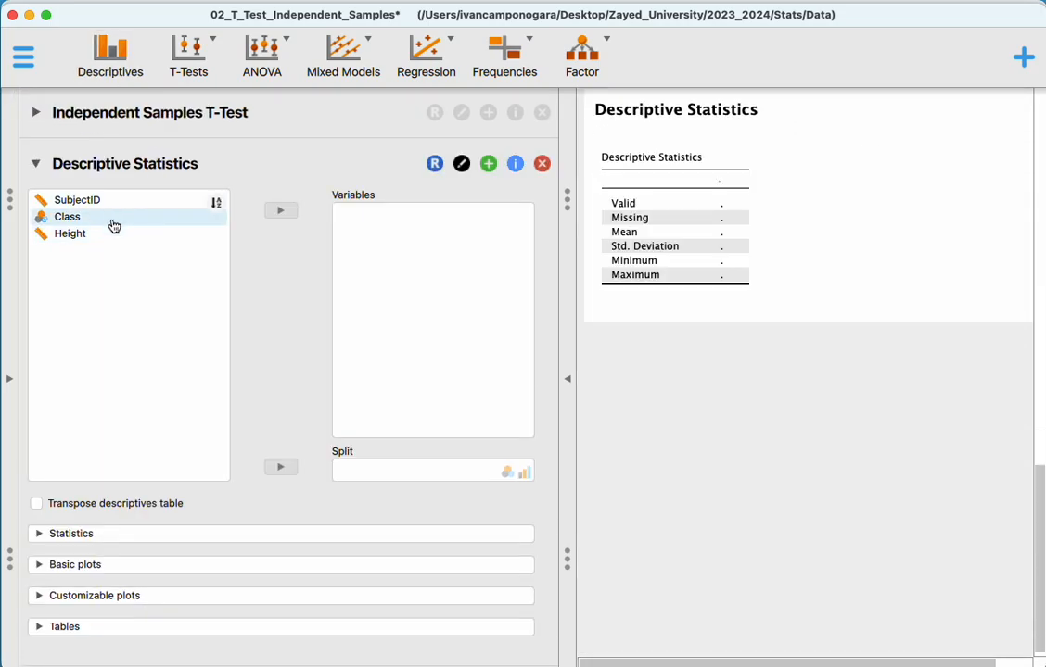
{"action": "left_click", "coordinate": [109, 216]}
{"action": "left_click", "coordinate": [281, 467]}
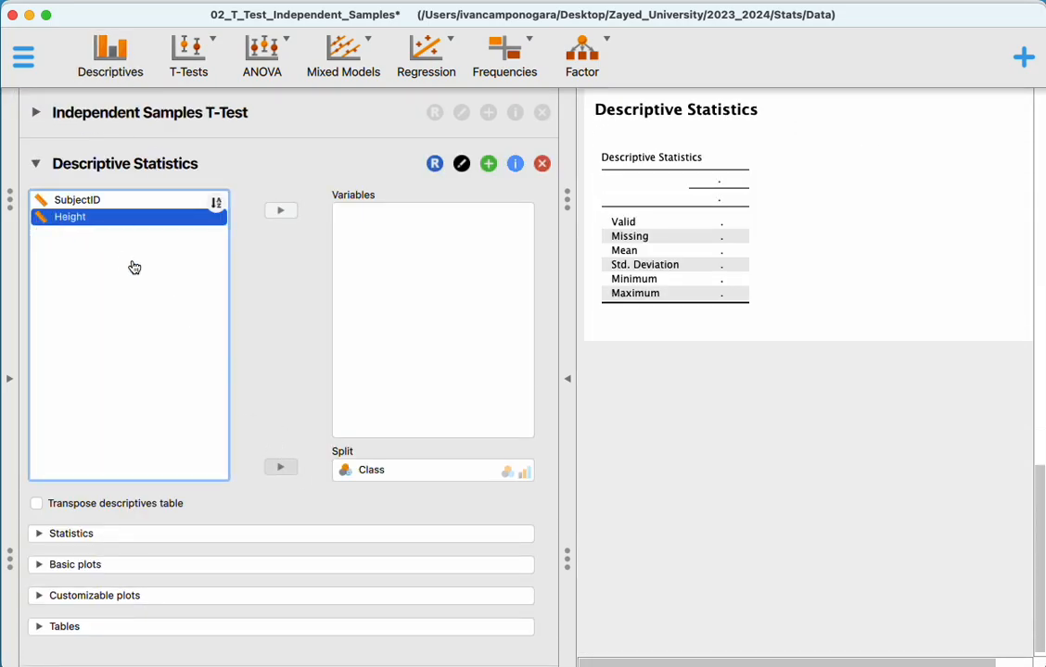
{"action": "left_click", "coordinate": [282, 211]}
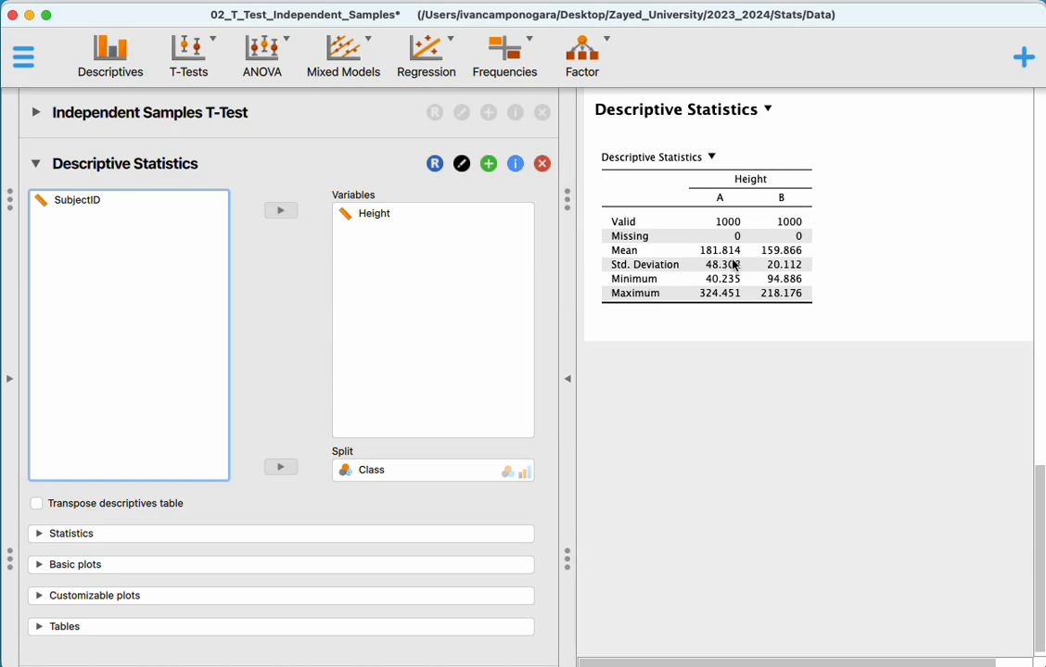
- Include the Shapiro-Wilk test, kurtosis and skewness in the descriptive statistics of Height
{"action": "left_click", "coordinate": [105, 535]}
{"action": "scroll", "coordinate": [259, 533], "scroll_direction": "down", "scroll_amount": 8}
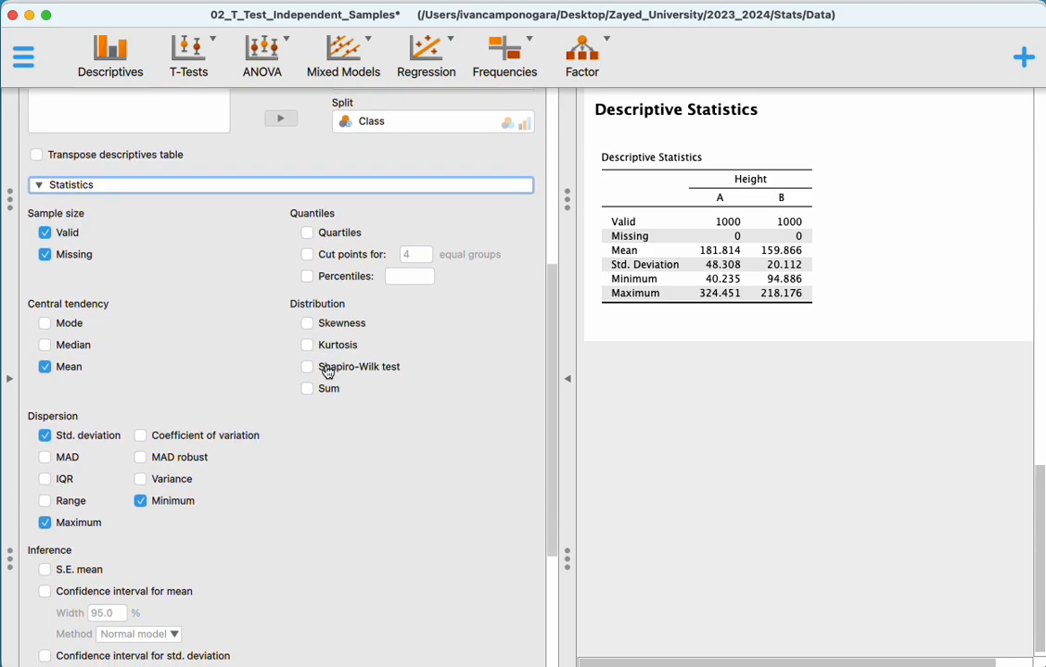
{"action": "left_click", "coordinate": [326, 371]}
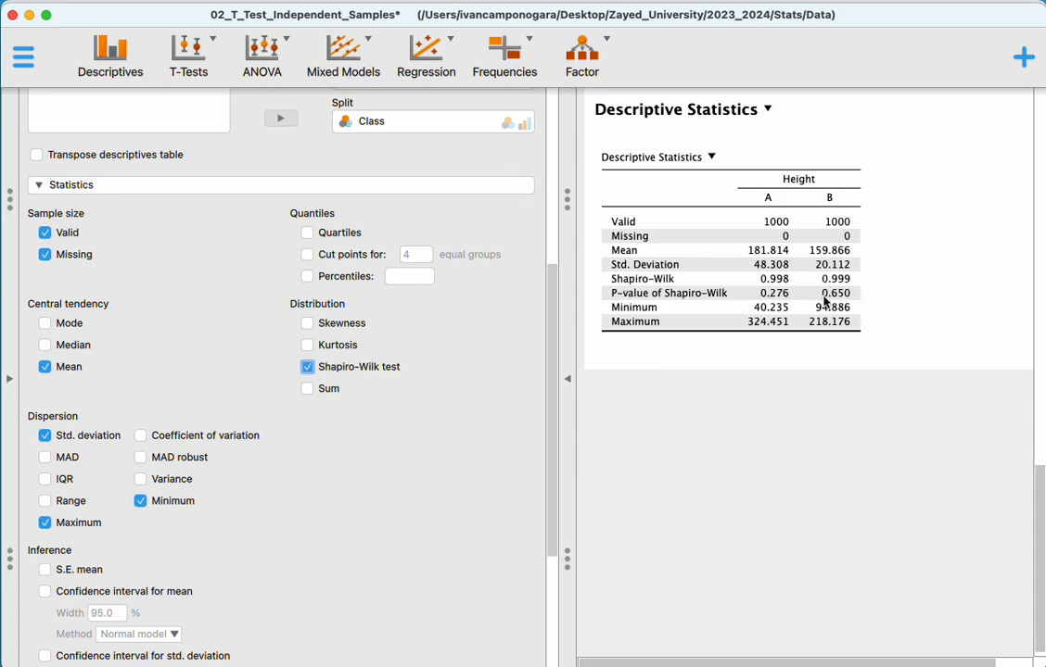
{"action": "left_click", "coordinate": [331, 345]}
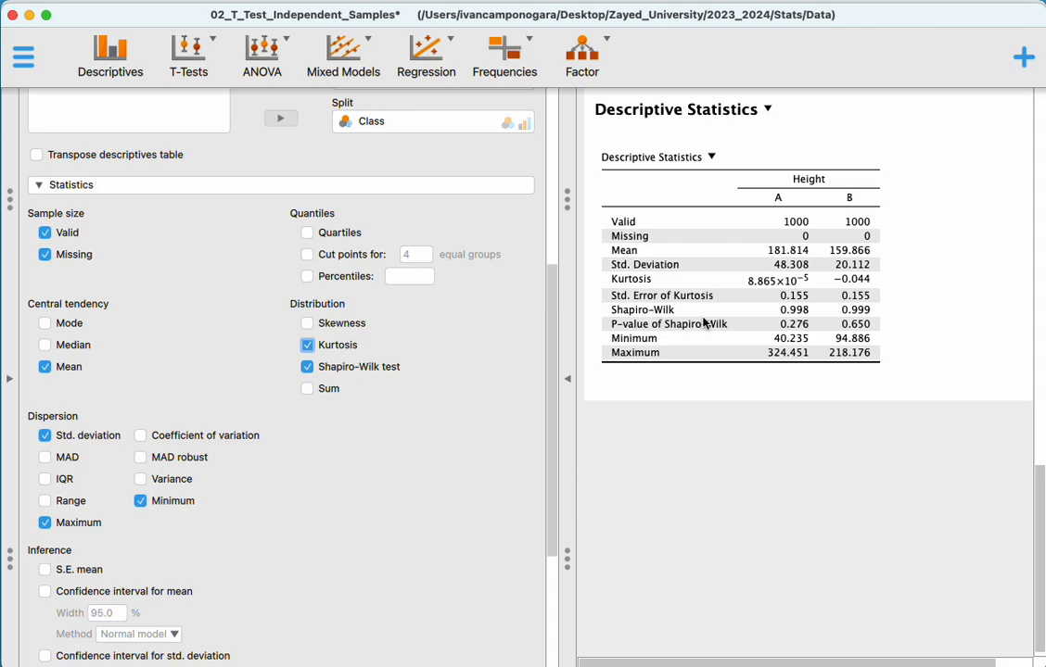
{"action": "left_click", "coordinate": [308, 323]}
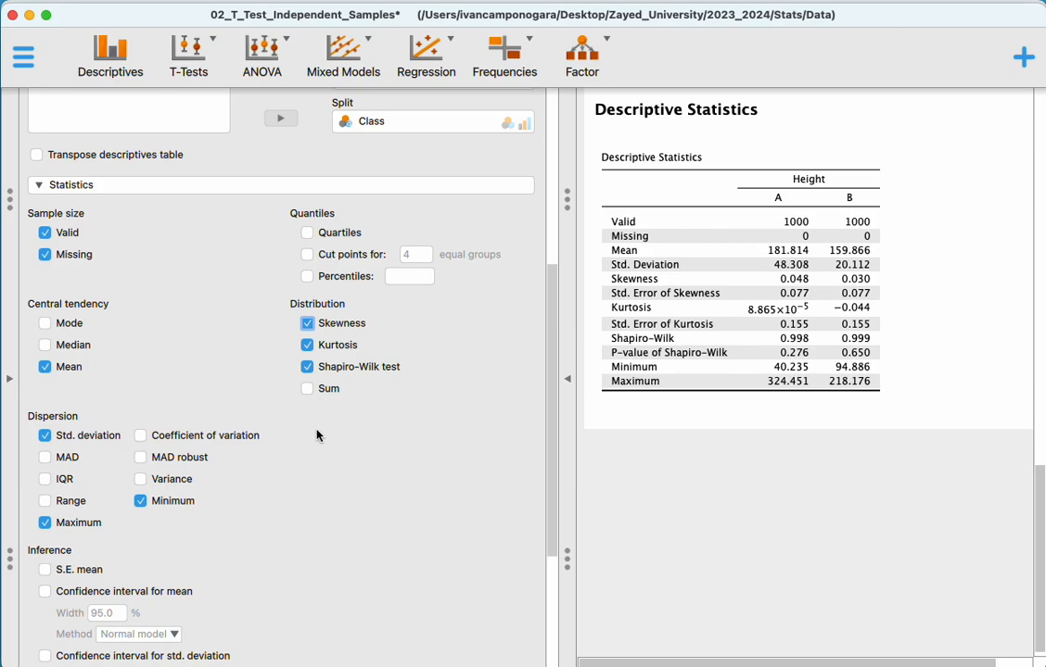
- Add the IQR and the median to the descriptive statistics table
{"action": "scroll", "coordinate": [316, 435], "scroll_direction": "down", "scroll_amount": 5}
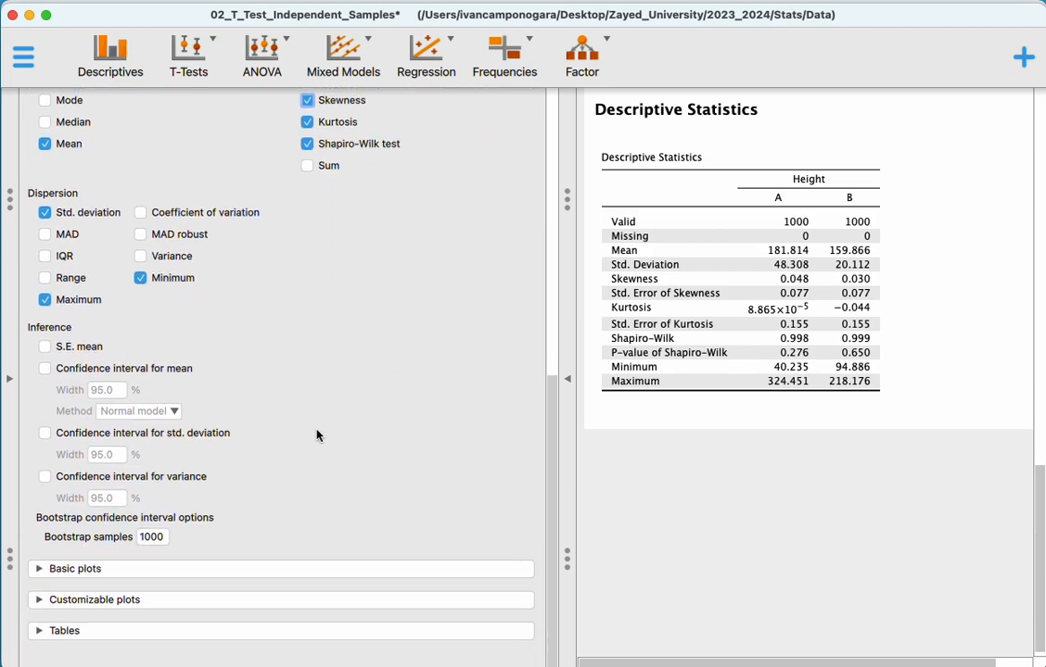
{"action": "left_click", "coordinate": [72, 261]}
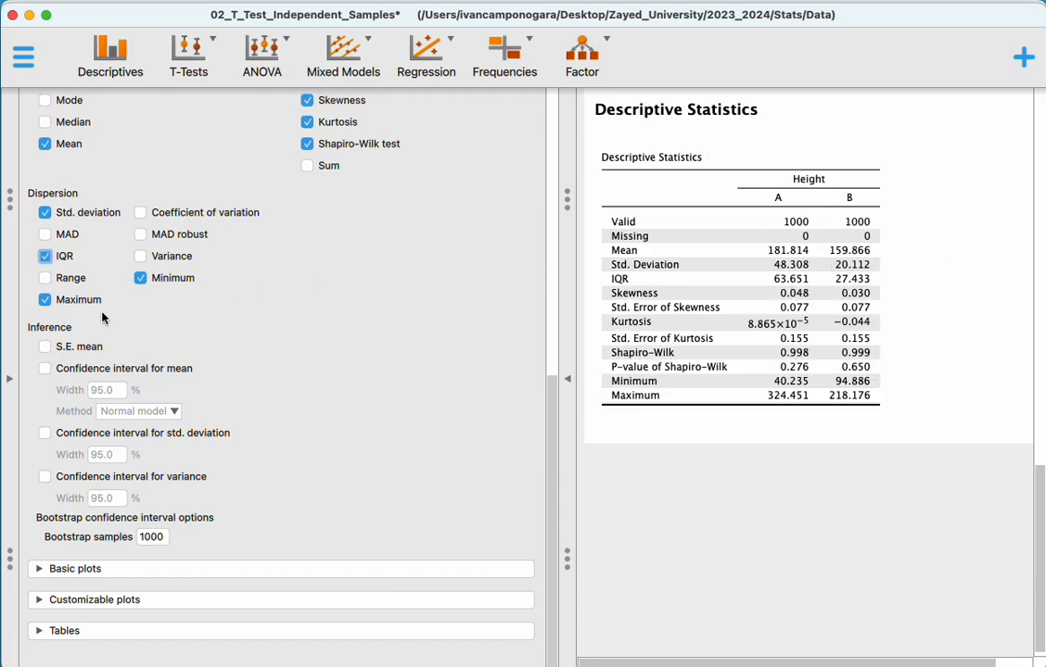
{"action": "left_click", "coordinate": [44, 122]}
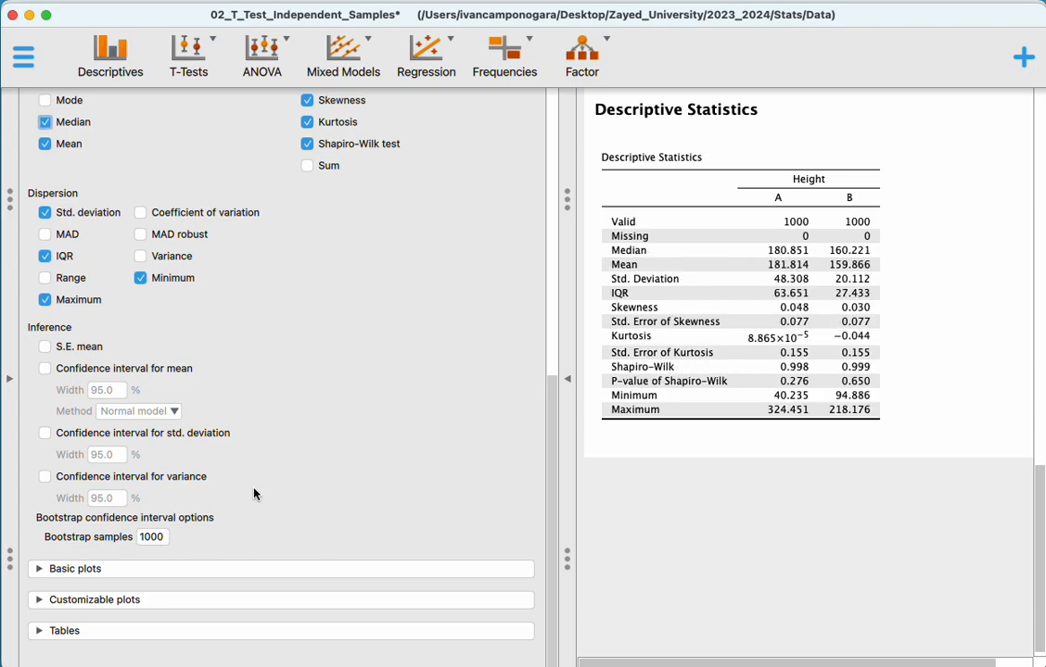
- Add Q-Q plots of Height to the descriptive statistics and inspect them for both classes
{"action": "left_click", "coordinate": [109, 580]}
{"action": "left_click", "coordinate": [446, 359]}
{"action": "scroll", "coordinate": [726, 555], "scroll_direction": "down", "scroll_amount": 10}
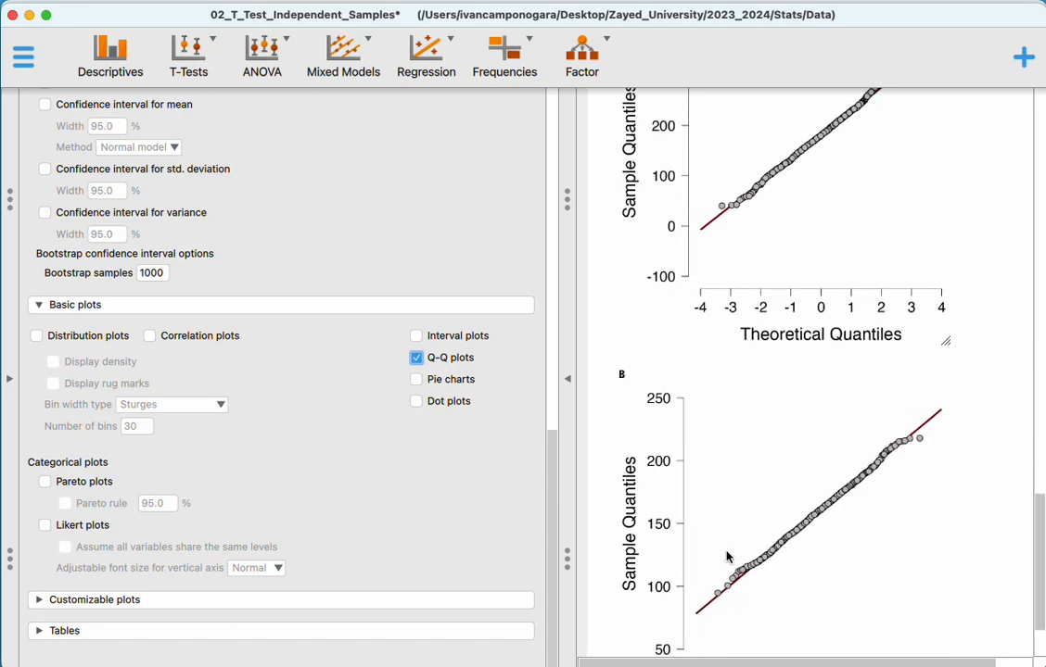
{"action": "scroll", "coordinate": [719, 594], "scroll_direction": "up", "scroll_amount": 2}
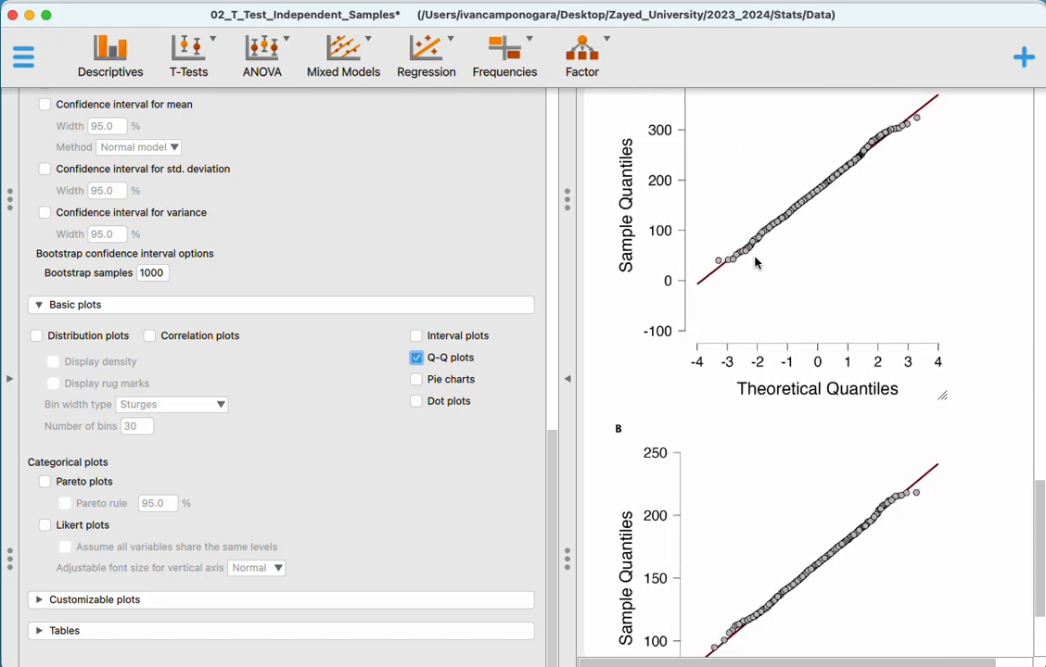
{"action": "scroll", "coordinate": [706, 212], "scroll_direction": "up", "scroll_amount": 2}
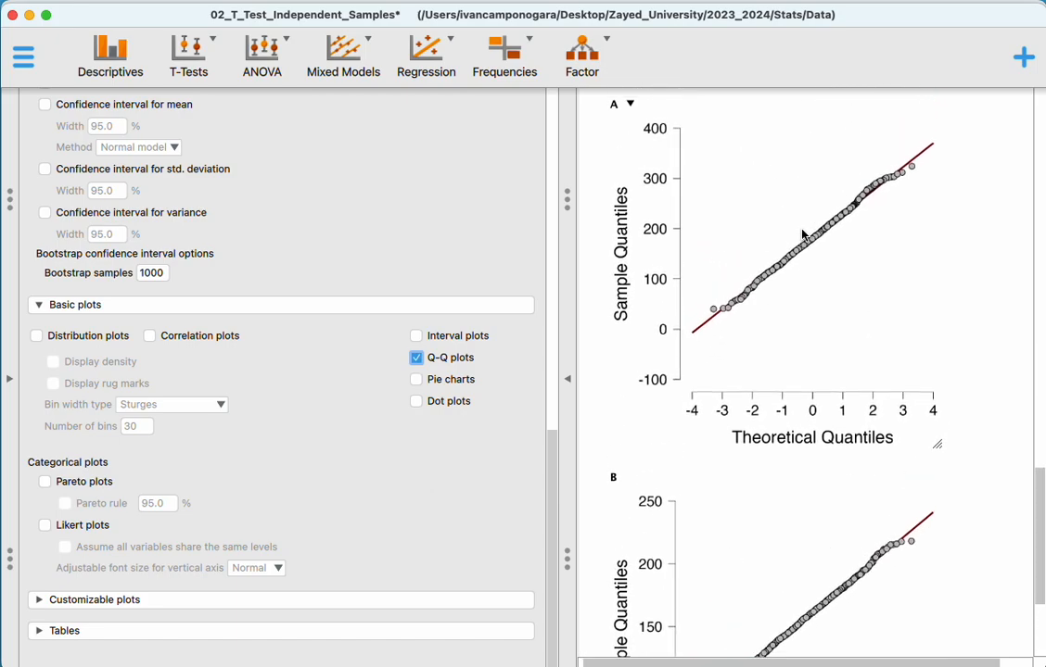
- Add distribution plots with density curves for Height in both classes
{"action": "left_click", "coordinate": [76, 335]}
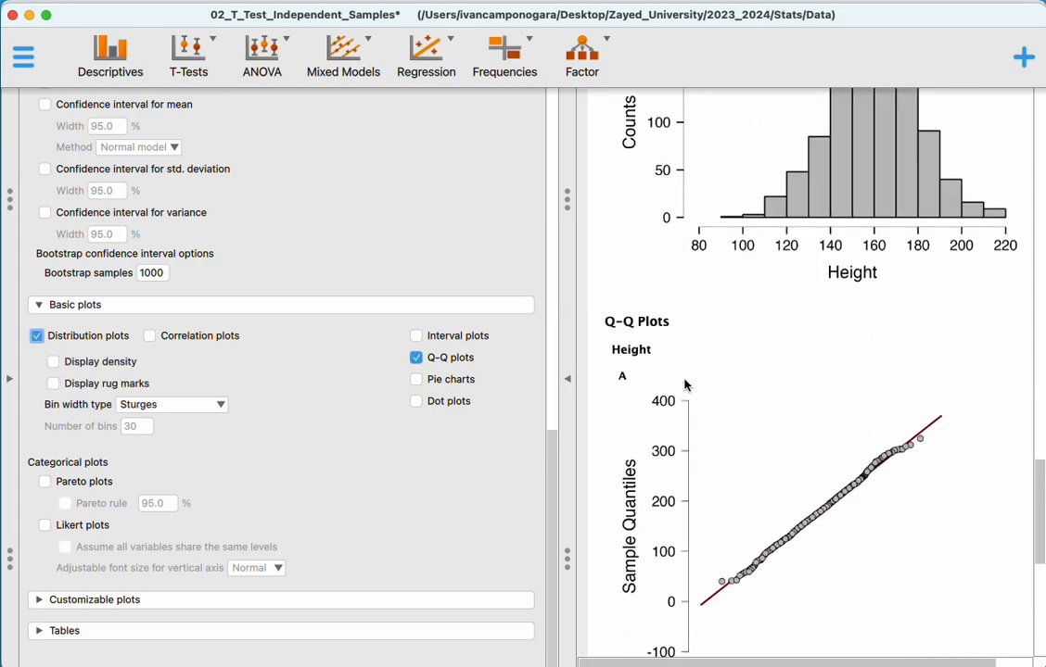
{"action": "scroll", "coordinate": [686, 385], "scroll_direction": "down", "scroll_amount": 1}
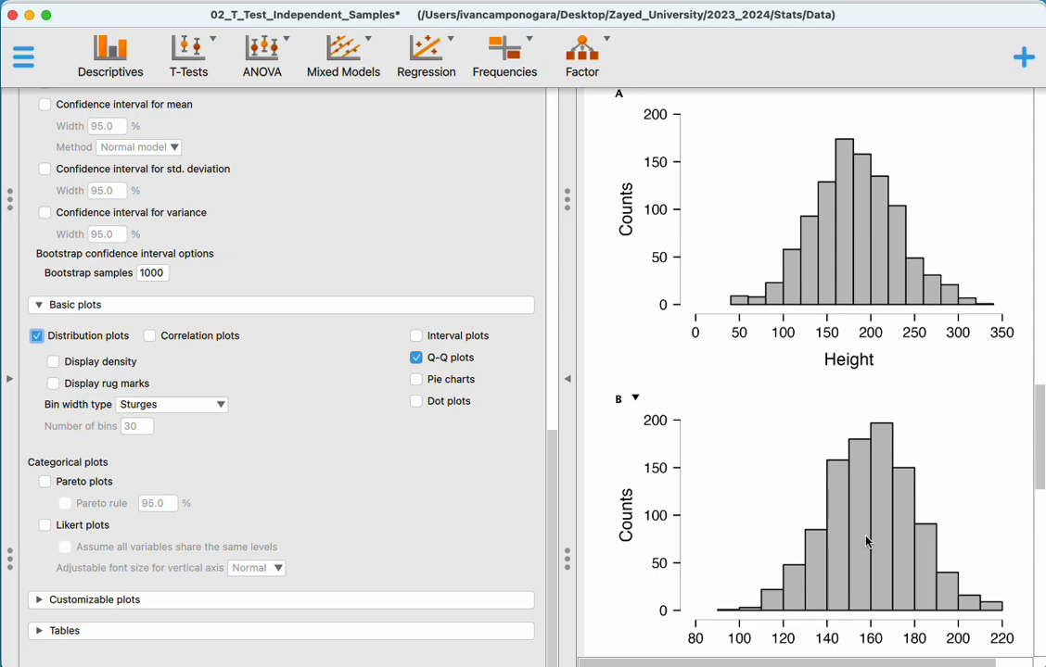
{"action": "left_click", "coordinate": [89, 363]}
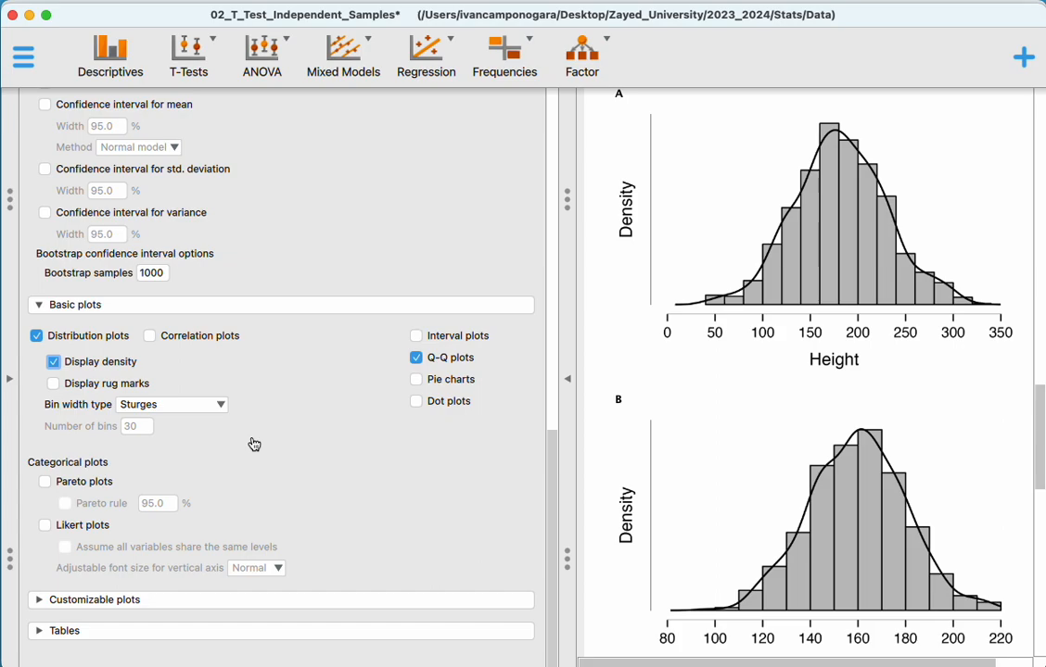
{"action": "scroll", "coordinate": [677, 427], "scroll_direction": "down", "scroll_amount": 2}
{"action": "scroll", "coordinate": [678, 426], "scroll_direction": "up", "scroll_amount": 5}
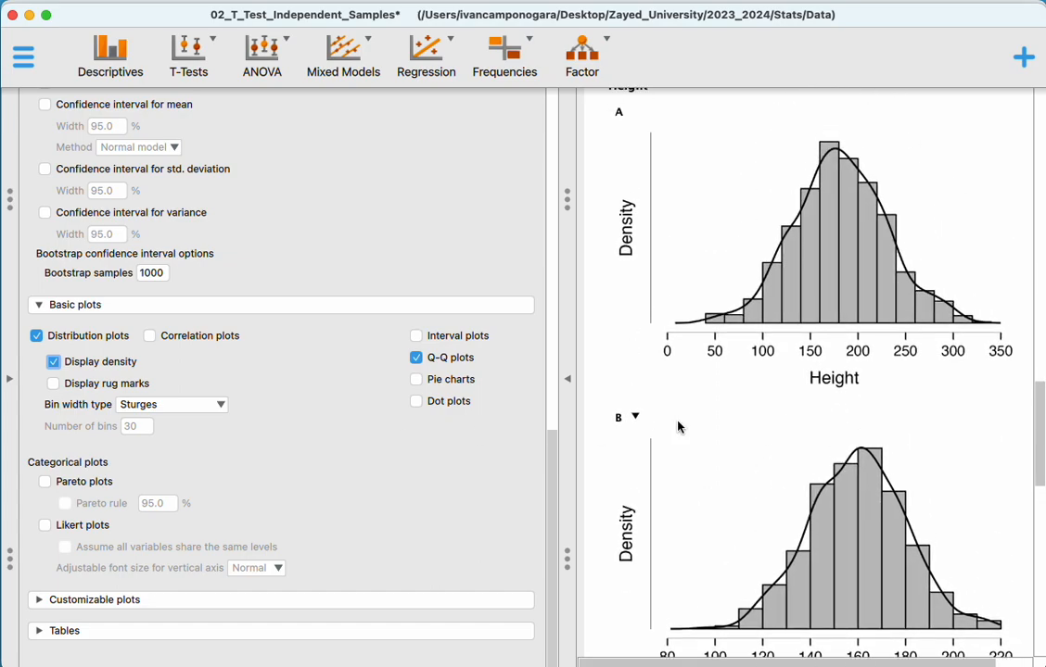
- Collapse the descriptive statistics options and reopen the independent samples t-test settings
{"action": "scroll", "coordinate": [678, 426], "scroll_direction": "up", "scroll_amount": 15}
{"action": "scroll", "coordinate": [249, 269], "scroll_direction": "up", "scroll_amount": 10}
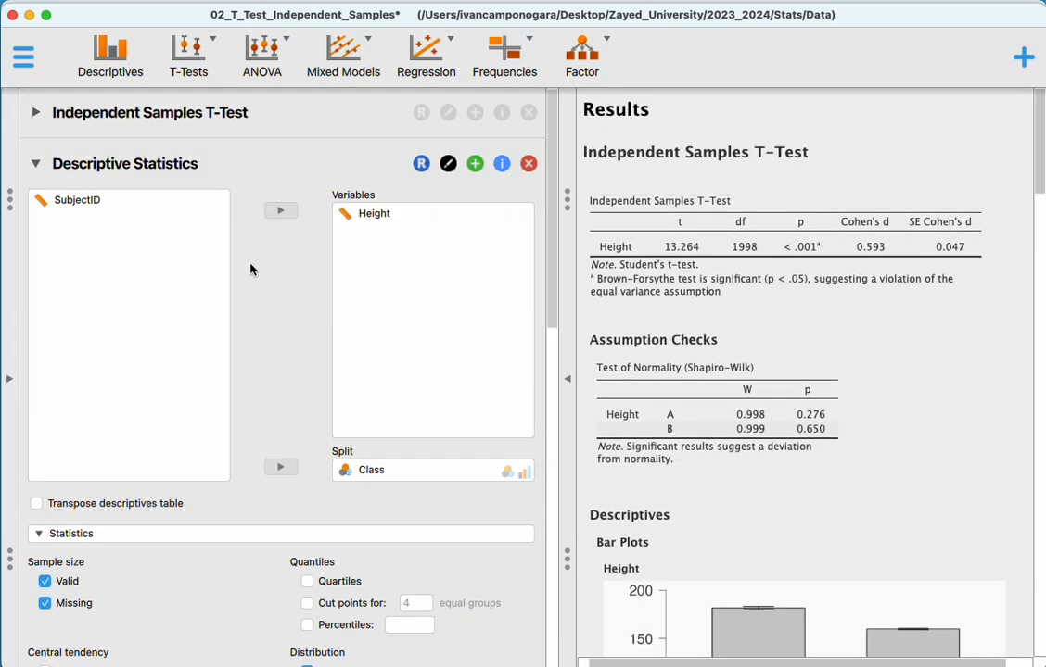
{"action": "left_click", "coordinate": [35, 163]}
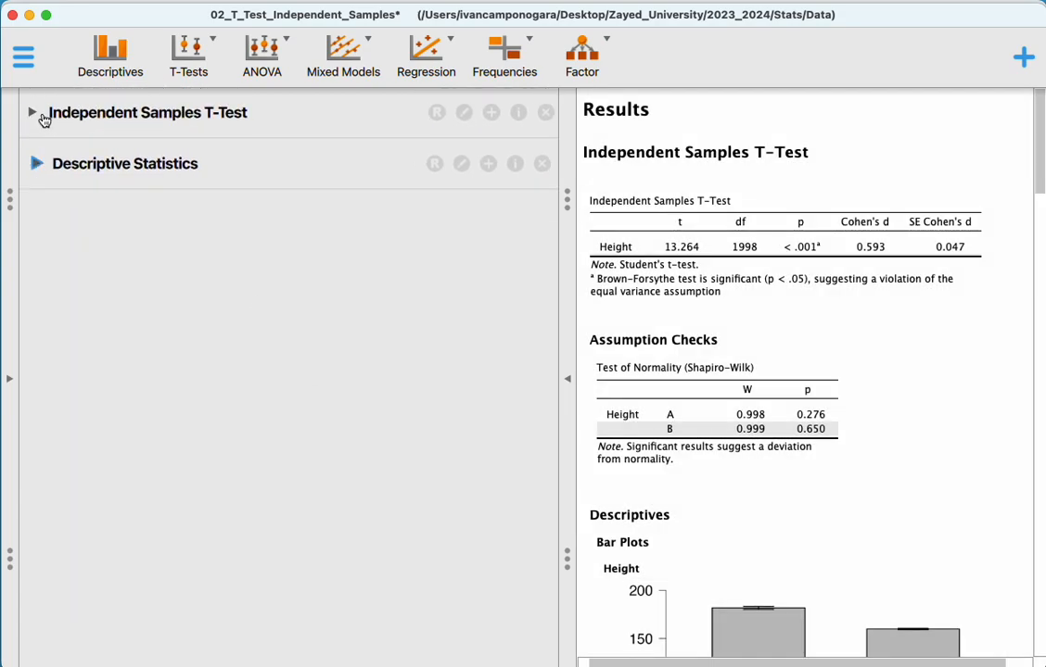
{"action": "left_click", "coordinate": [37, 114]}
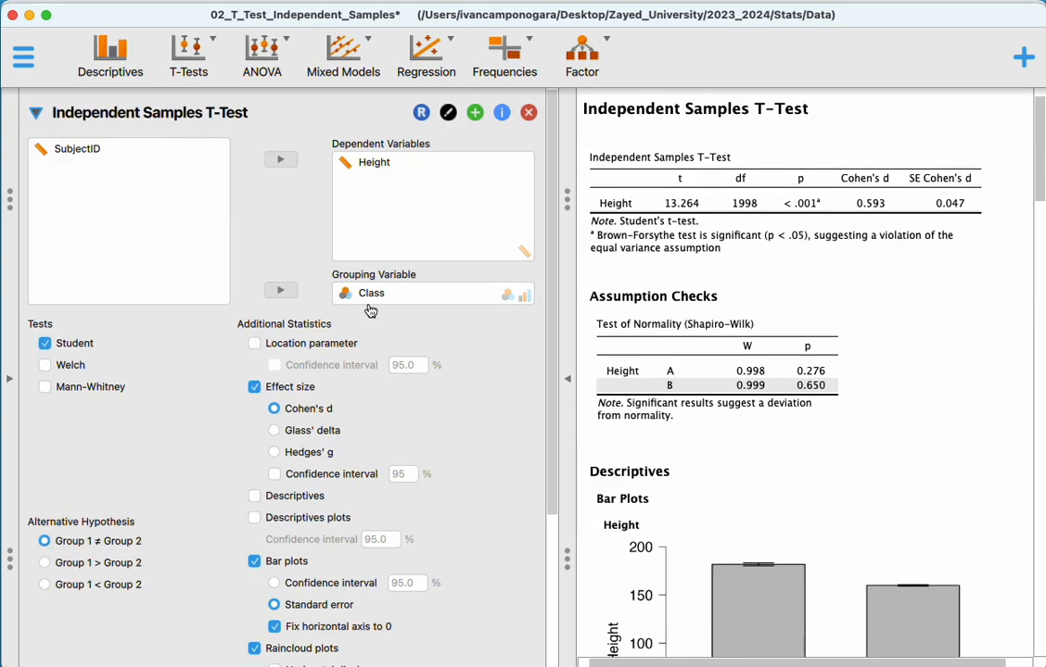